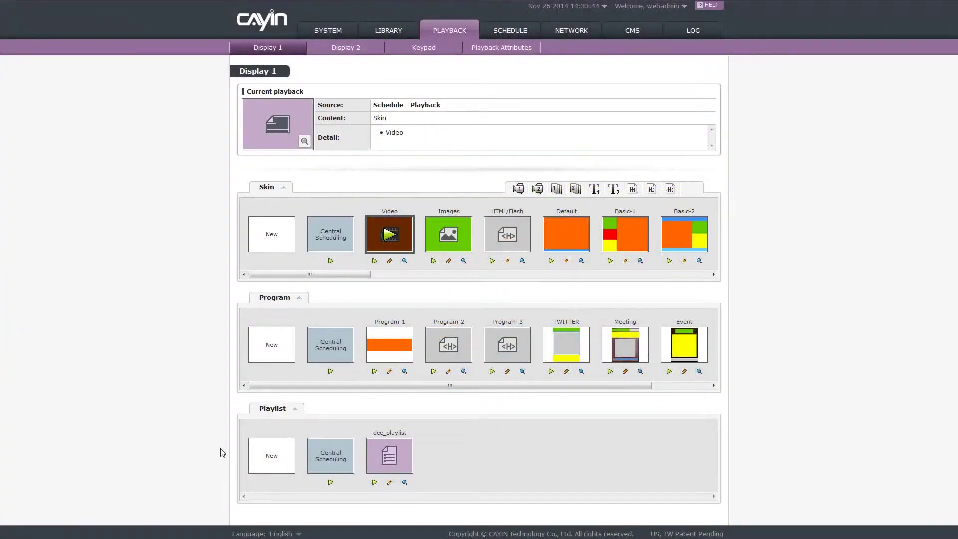
Create a new playlist, renaming Playlist2 to Marathon and entering Marathon as its description.
click(269, 454)
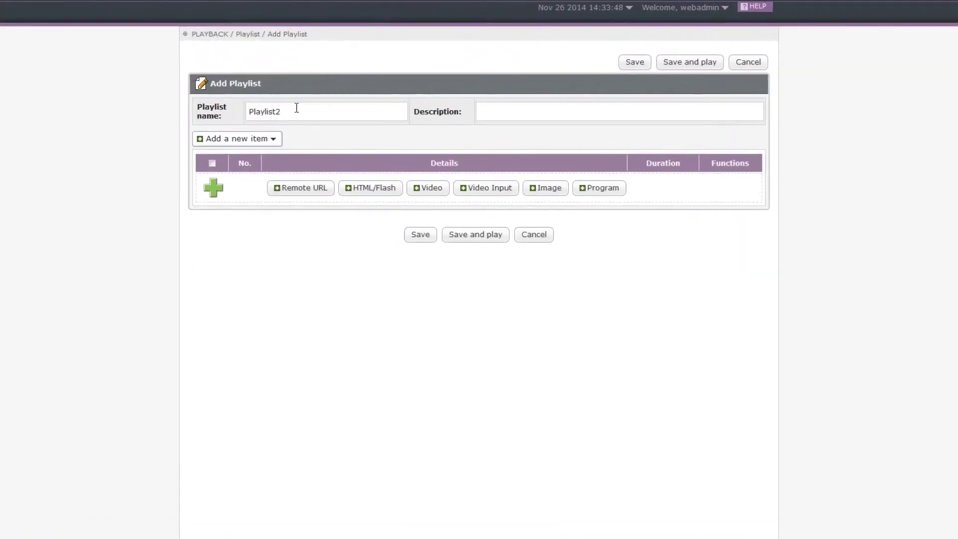
double_click(311, 98)
text(Maratho)
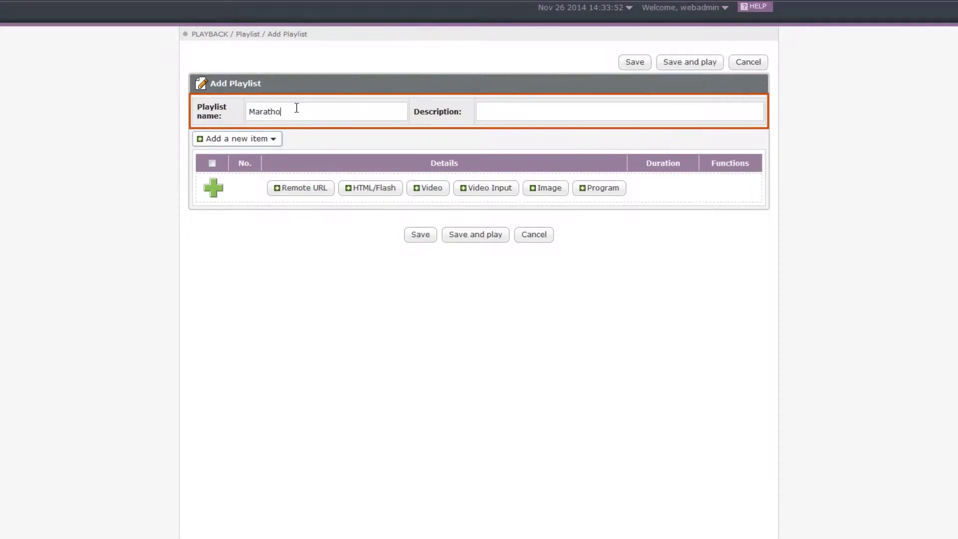
text(nMarathon)
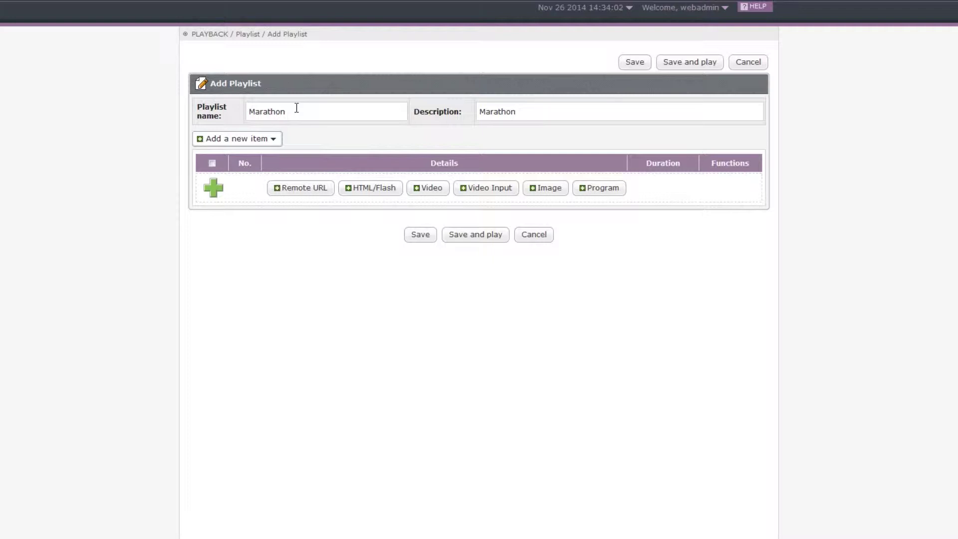
click(274, 141)
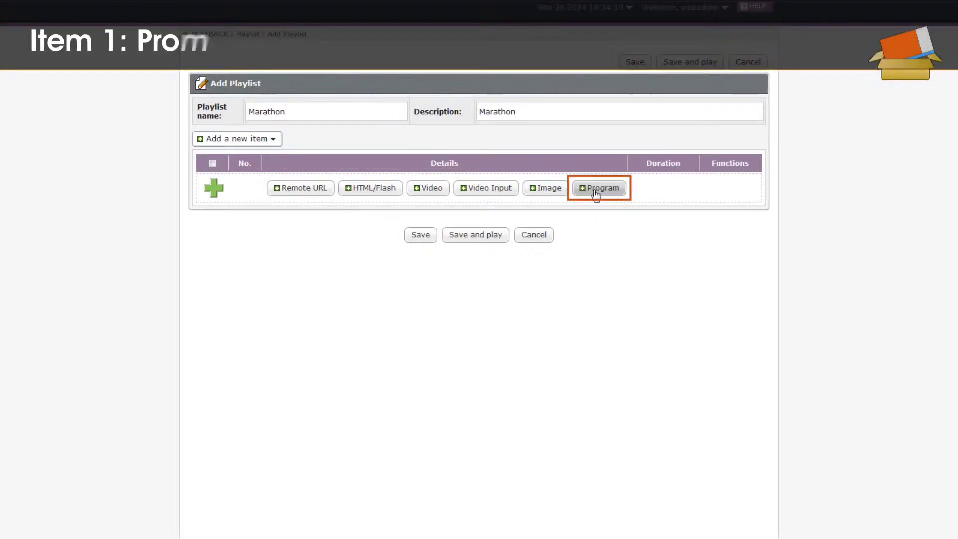
Add a Program item that plays MarathonProgram for a 20-second duration.
click(596, 193)
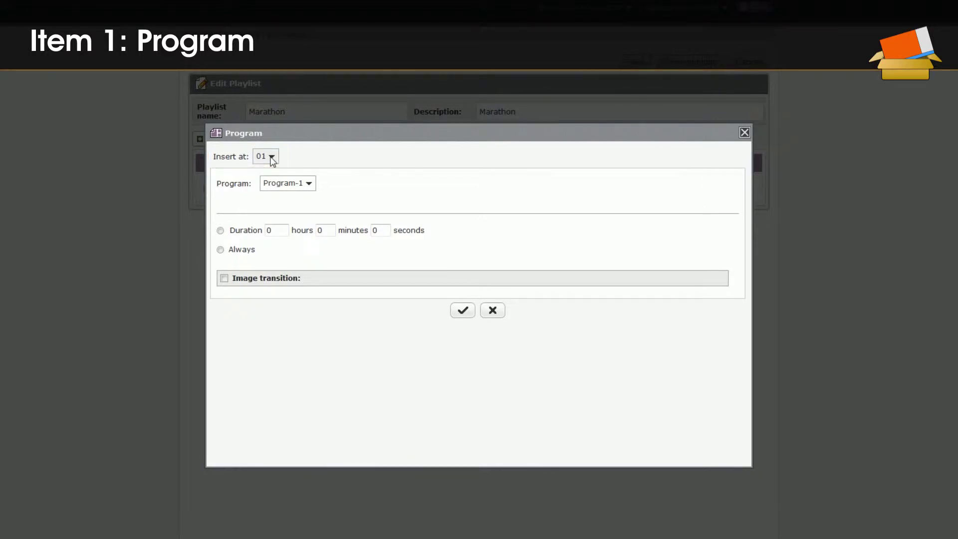
click(270, 184)
click(282, 299)
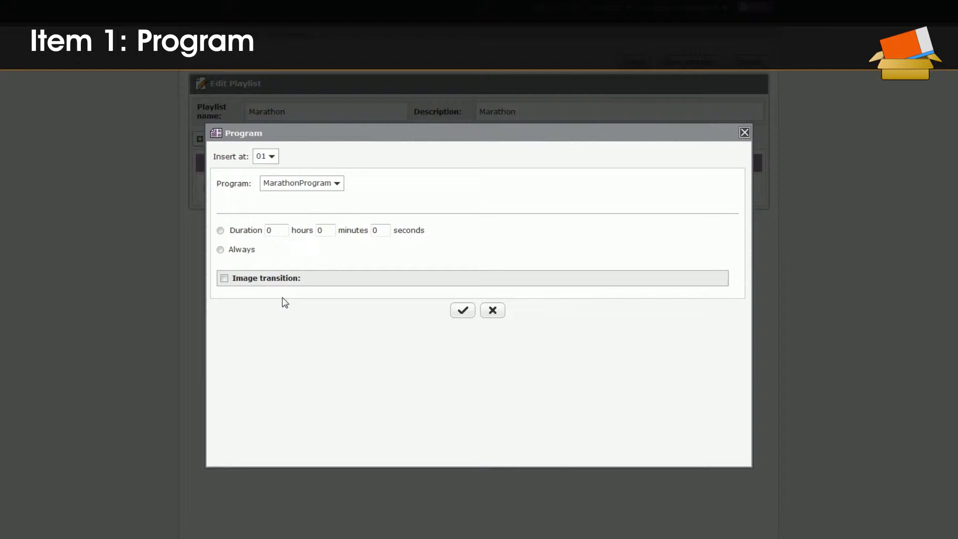
click(381, 231)
text(20)
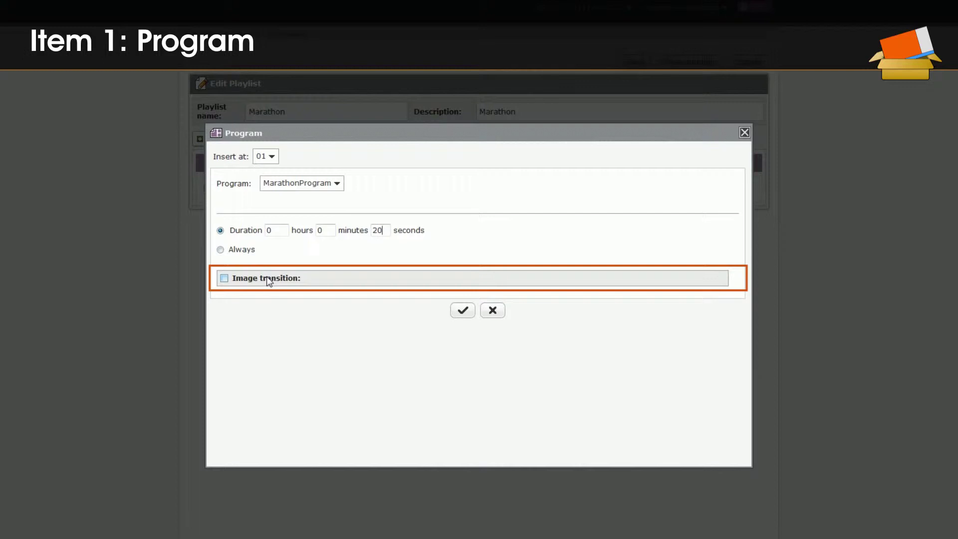
Give the item a slow, left-arrow products1920.jpg image transition and add it as item 1.
click(225, 279)
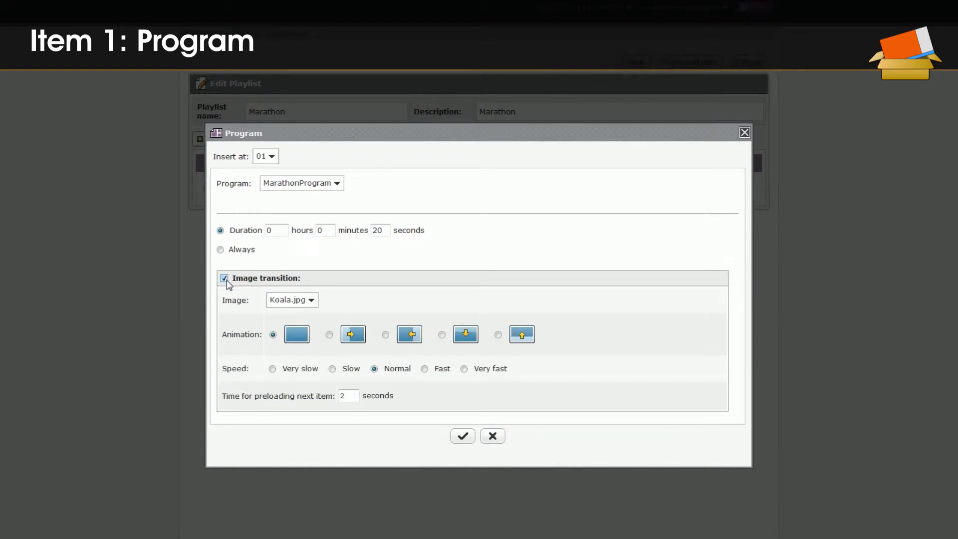
click(281, 300)
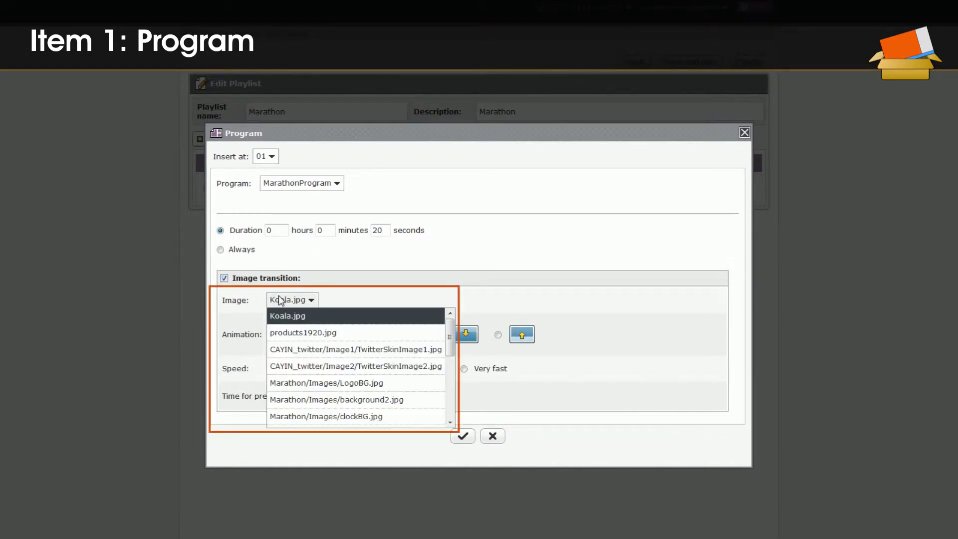
click(288, 333)
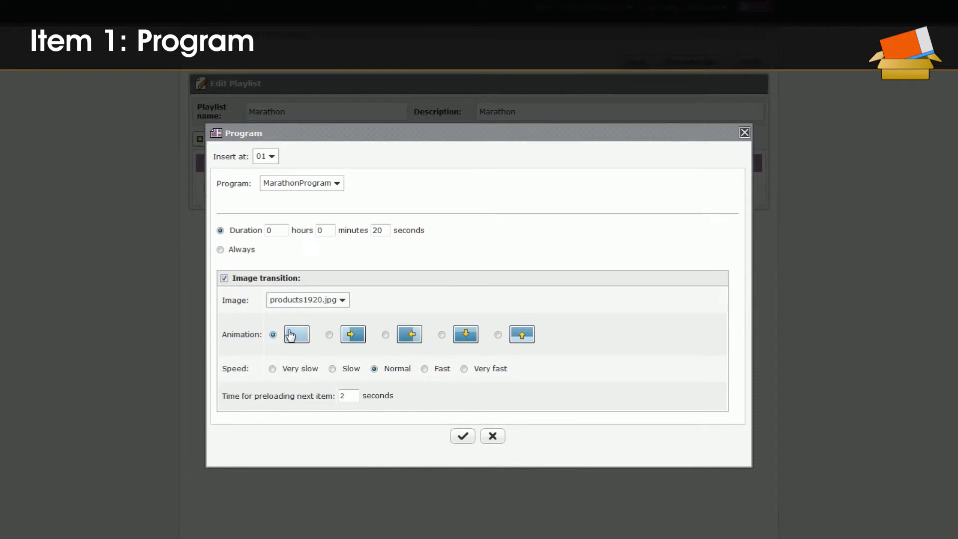
click(290, 335)
click(406, 334)
click(347, 371)
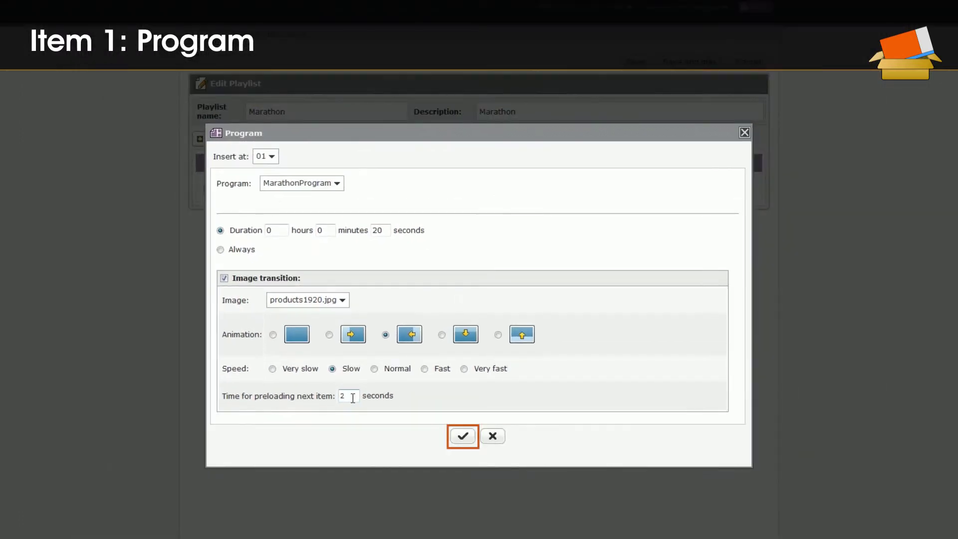
click(464, 438)
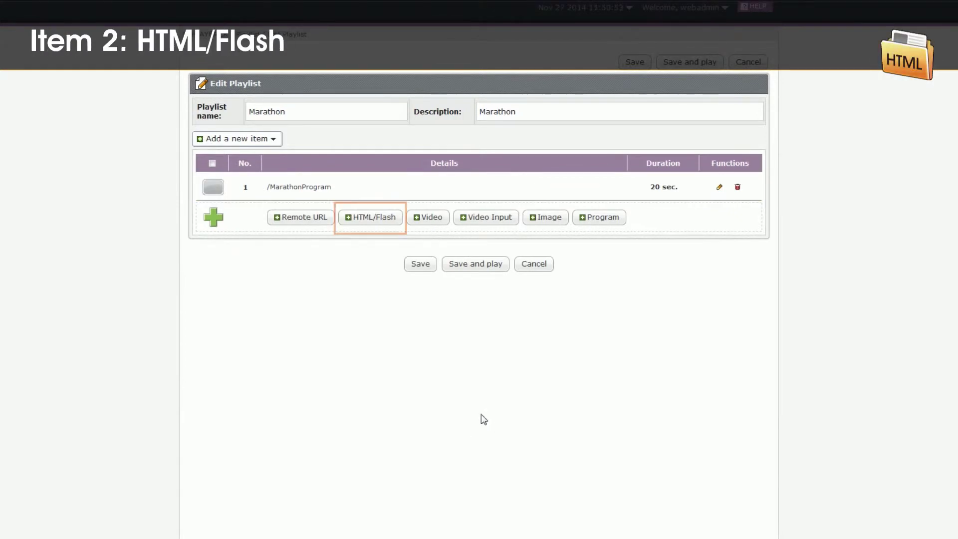
Add an HTML/Flash item at position 02 playing MarathonAD/ad2.swf for 20 seconds.
click(382, 223)
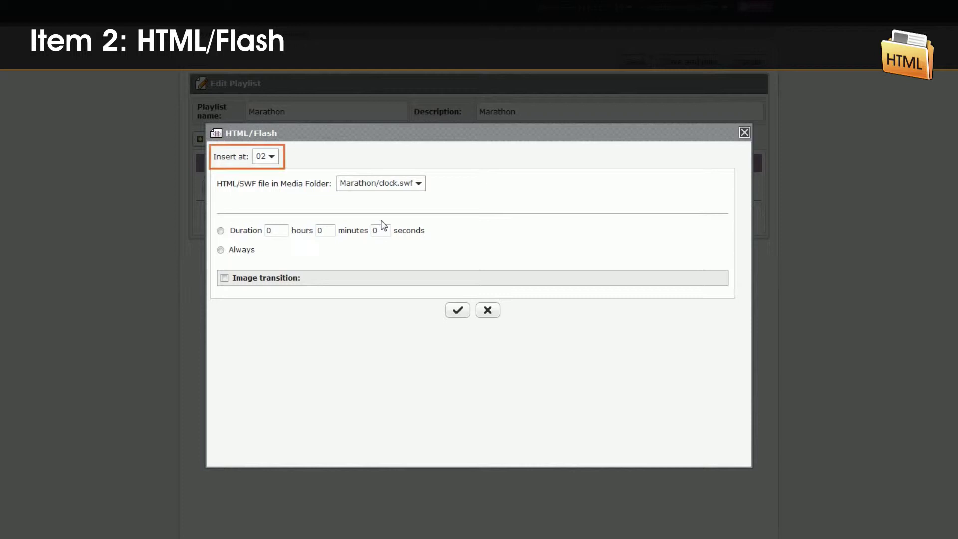
click(264, 160)
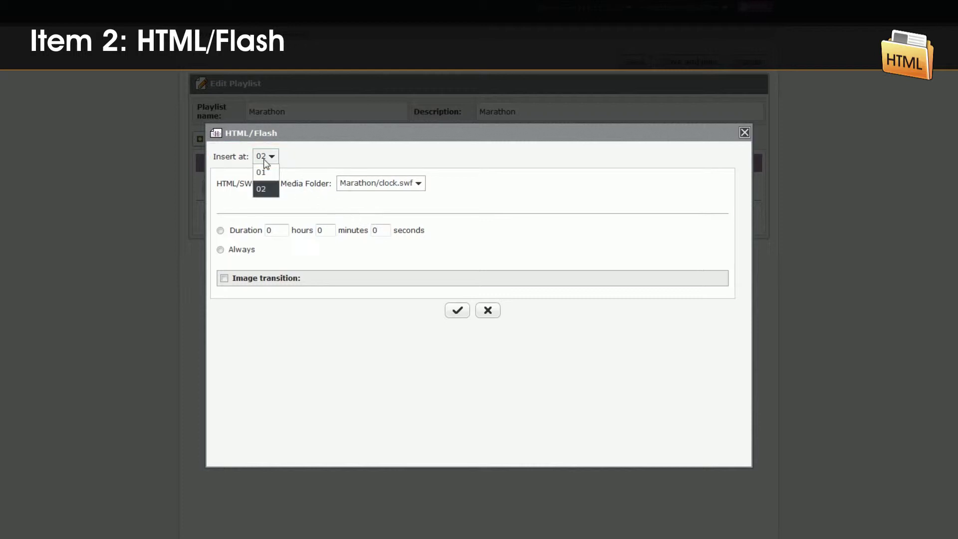
click(272, 191)
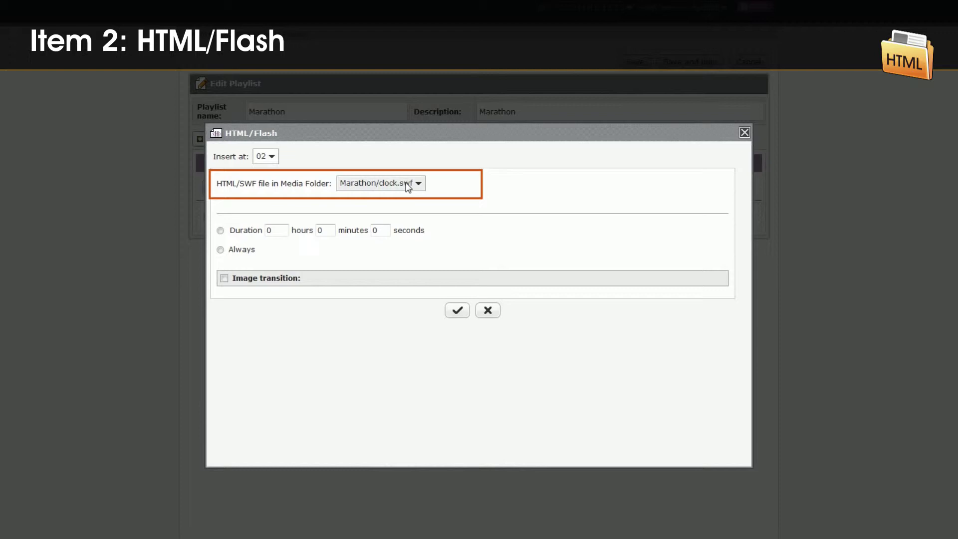
click(408, 185)
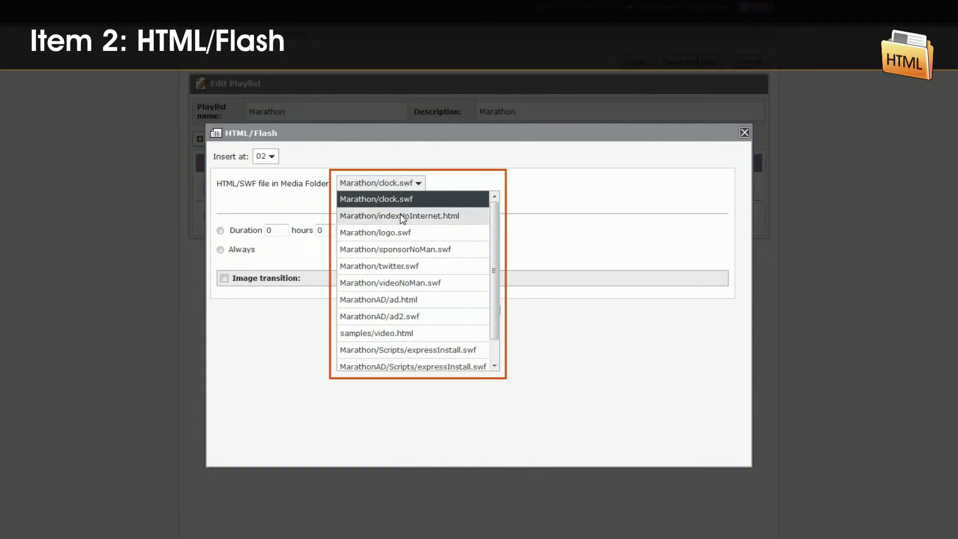
scroll(396, 350, down, 1)
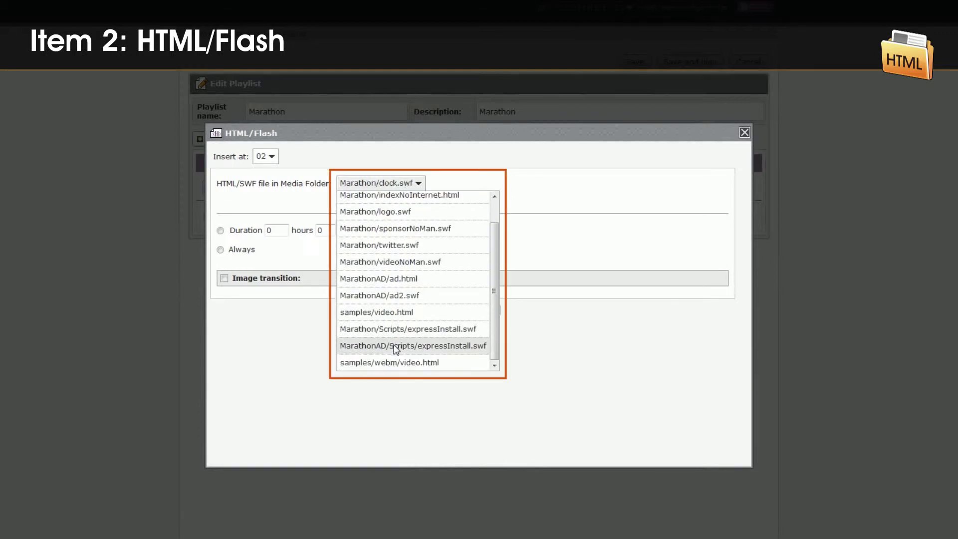
scroll(394, 351, up, 1)
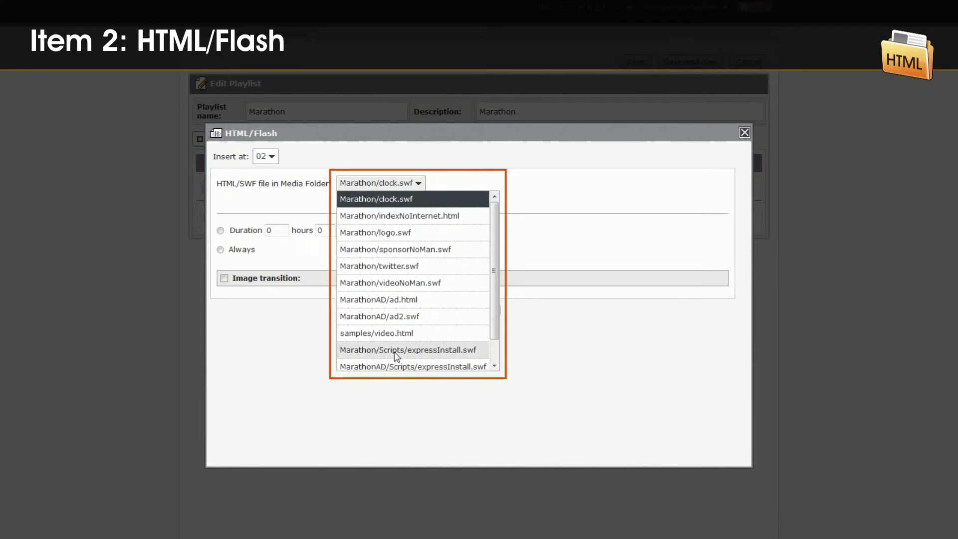
click(406, 319)
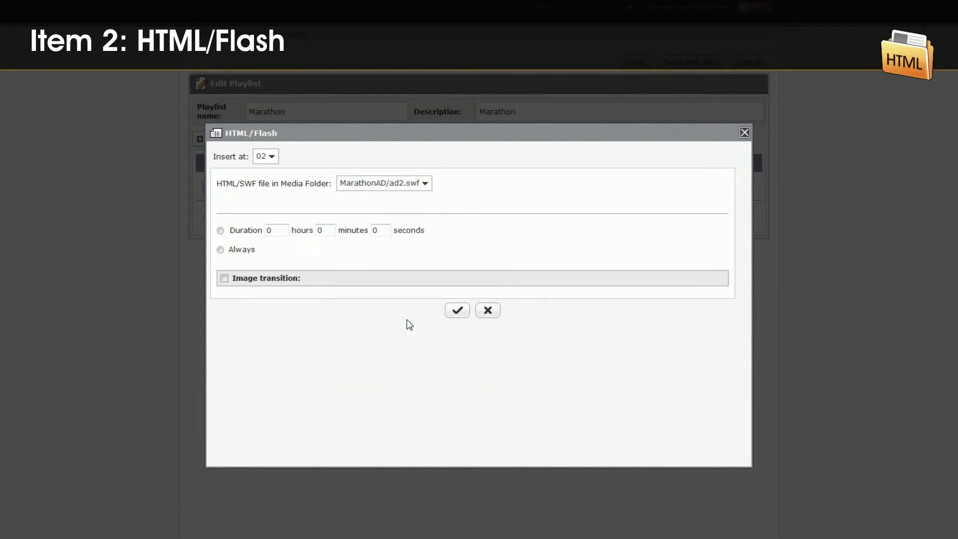
double_click(382, 231)
text(20)
click(453, 313)
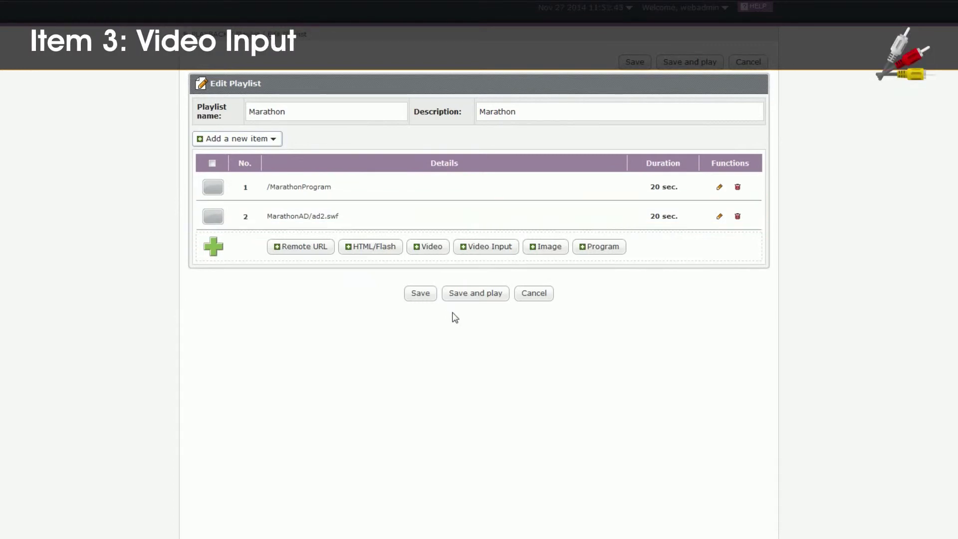
Set up a Video Input item at position 03 with 16:9 ratio and 20-second duration.
click(486, 246)
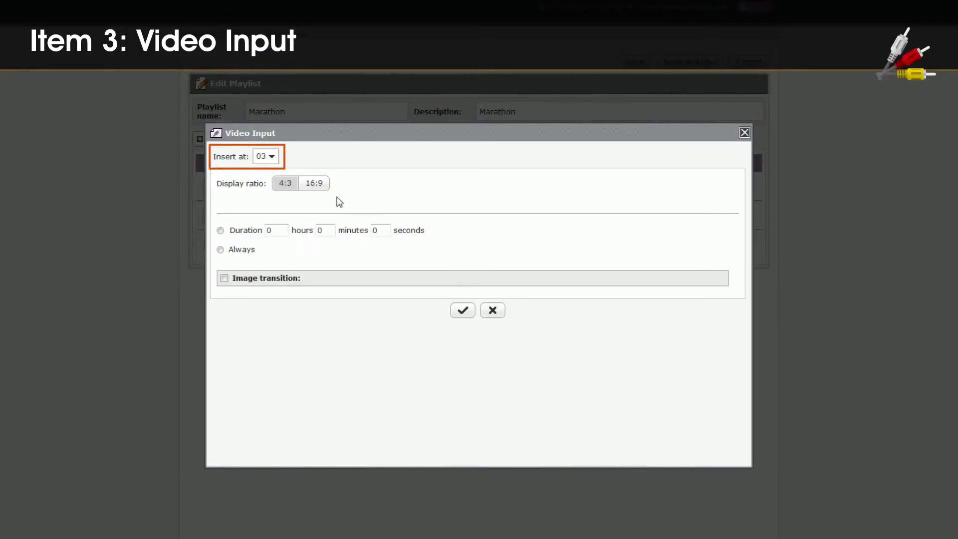
click(270, 159)
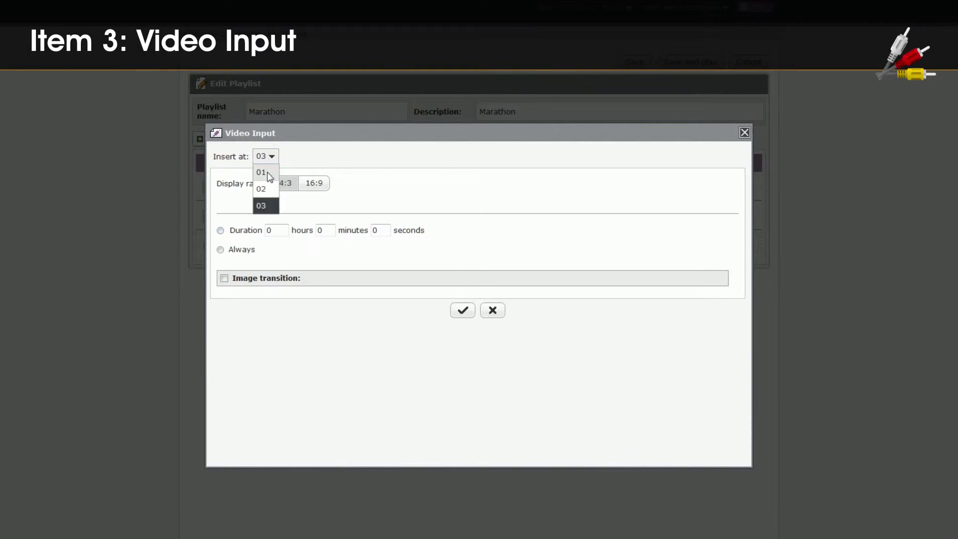
click(269, 205)
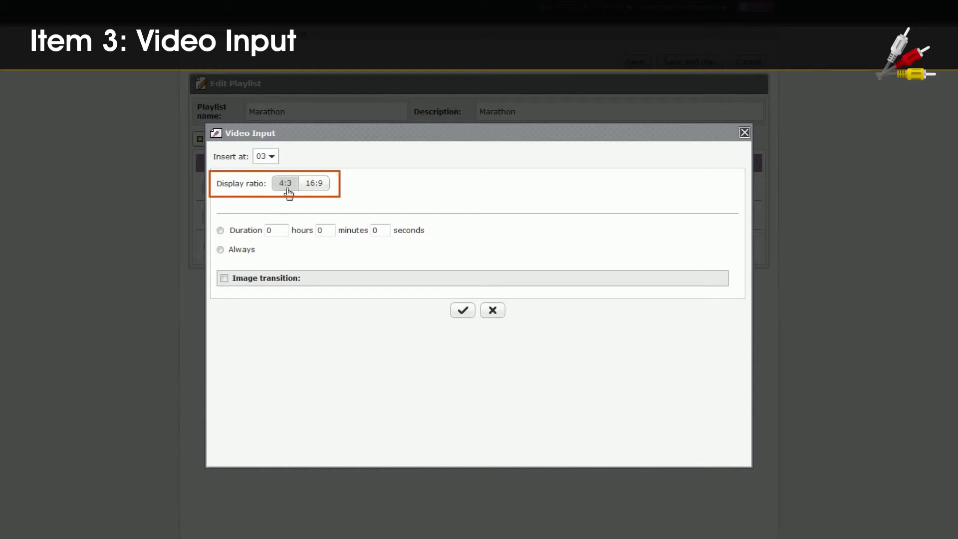
click(320, 188)
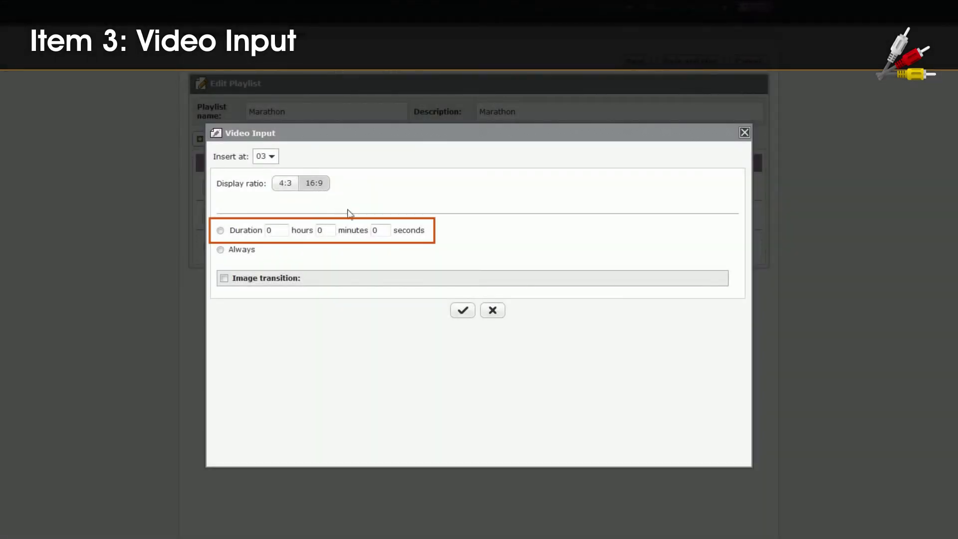
double_click(374, 230)
text(20)
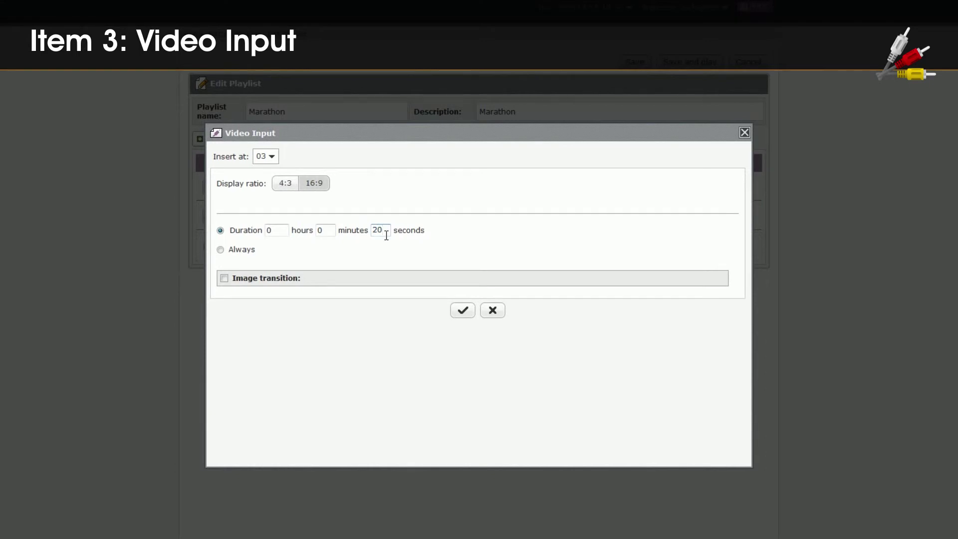
Add a products1920.jpg image transition with left-slide animation and confirm the item.
click(279, 281)
click(299, 300)
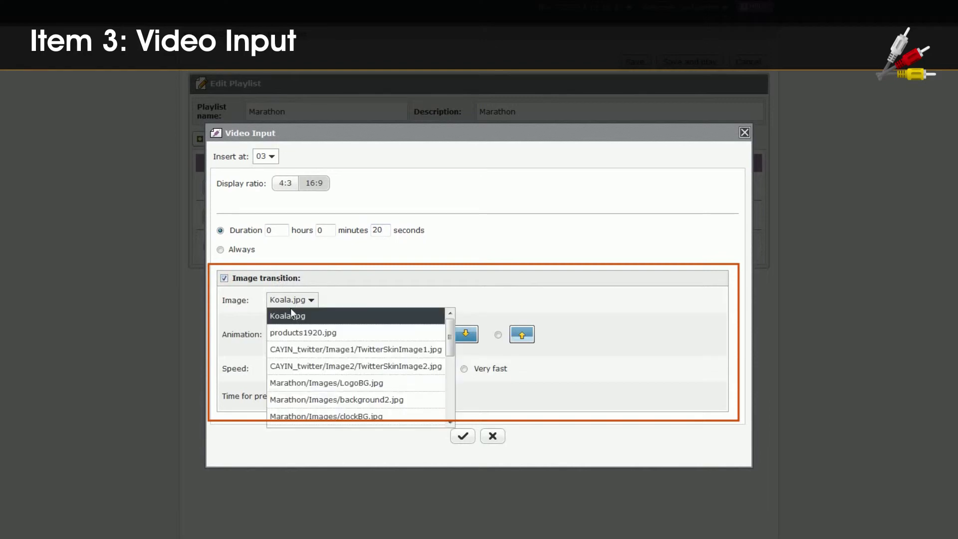
click(300, 335)
click(405, 336)
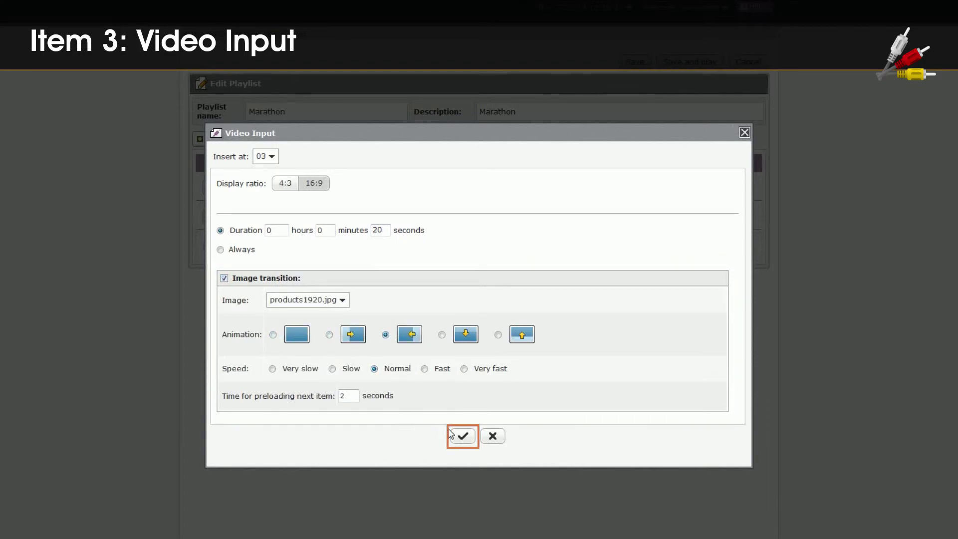
click(462, 438)
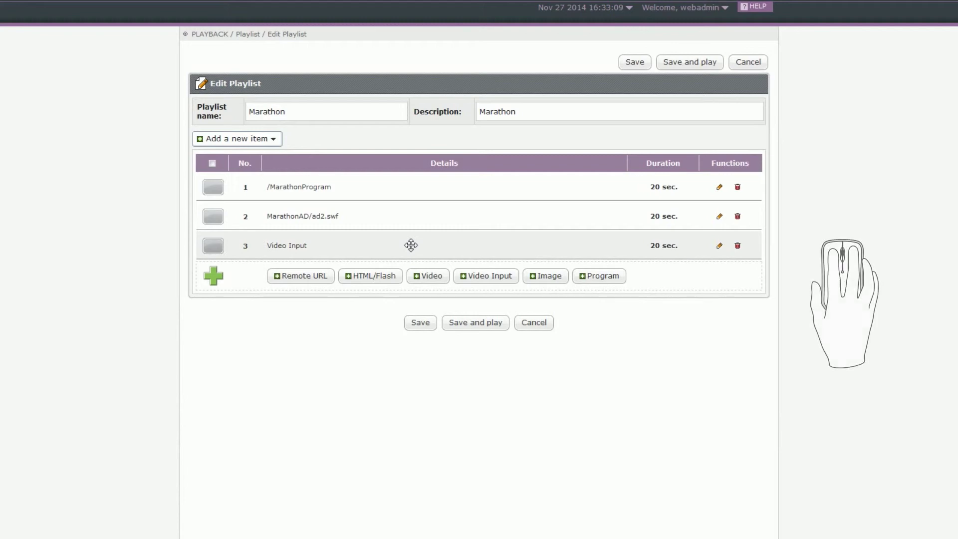
drag(410, 245, 414, 181)
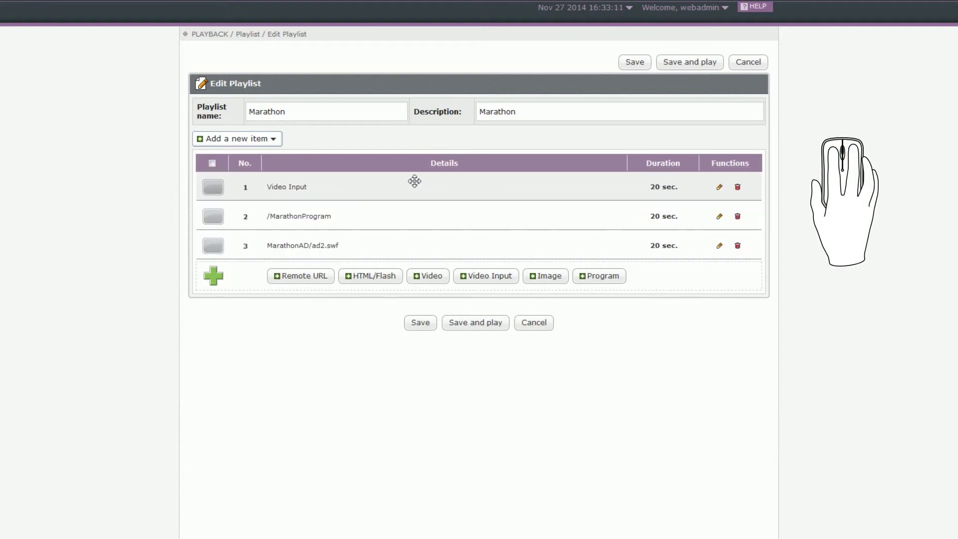
click(719, 186)
click(267, 136)
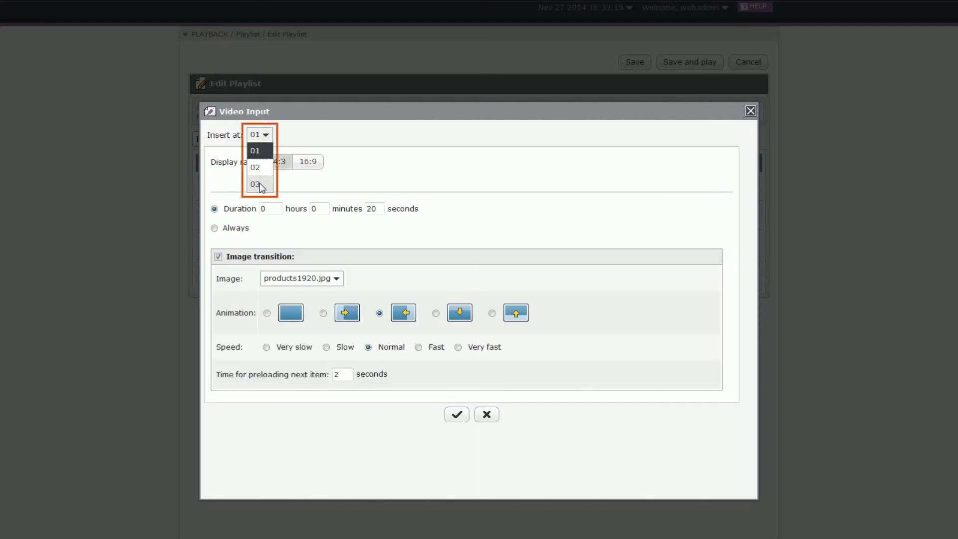
click(265, 189)
click(449, 414)
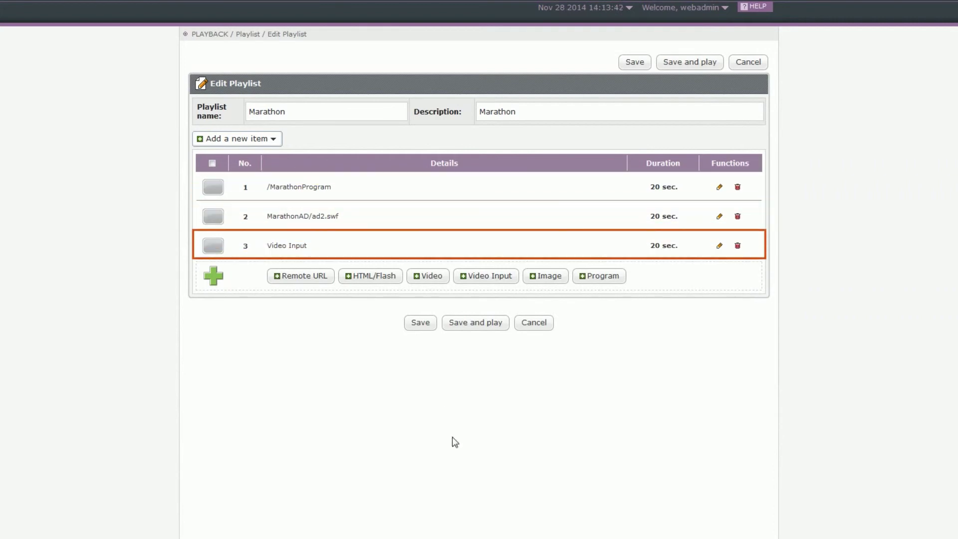
Enable MarathonProgram, ad2.swf and Video Input rows, then save and play the Marathon playlist.
click(220, 190)
click(219, 219)
click(220, 248)
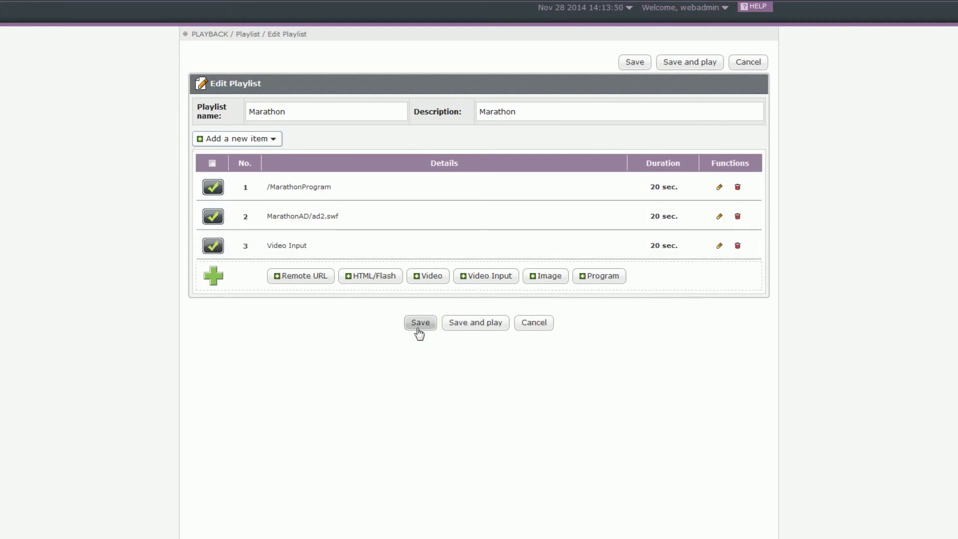
click(477, 323)
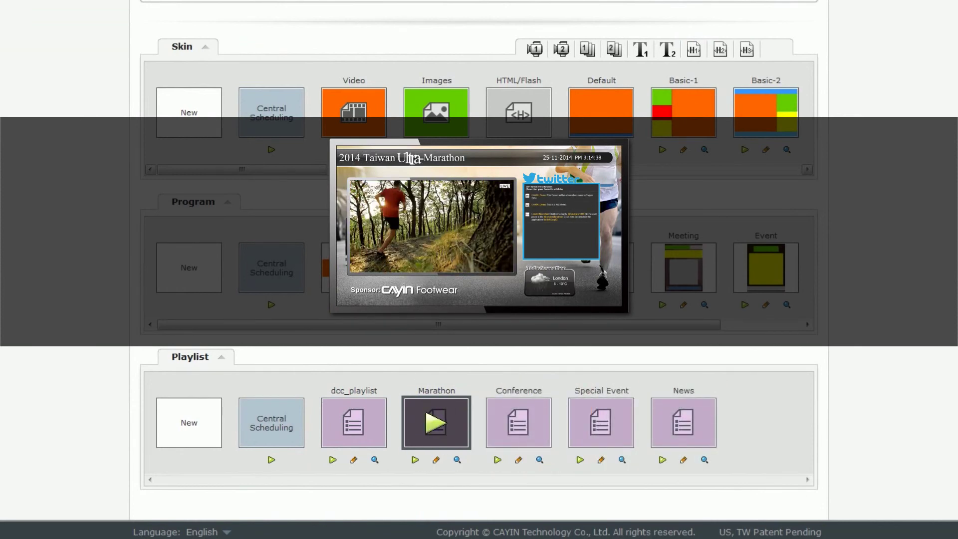
Play the Conference playlist from the Playback page in place of Marathon.
click(497, 460)
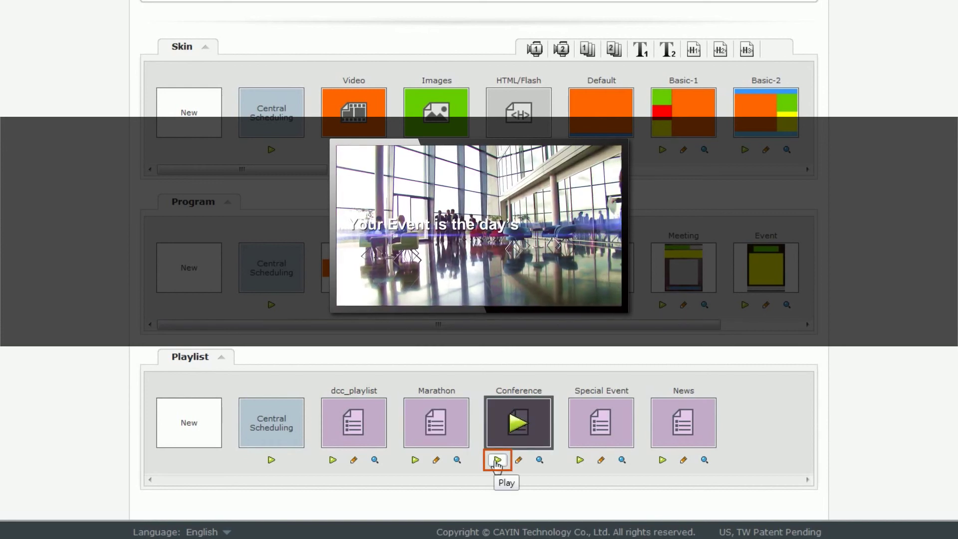